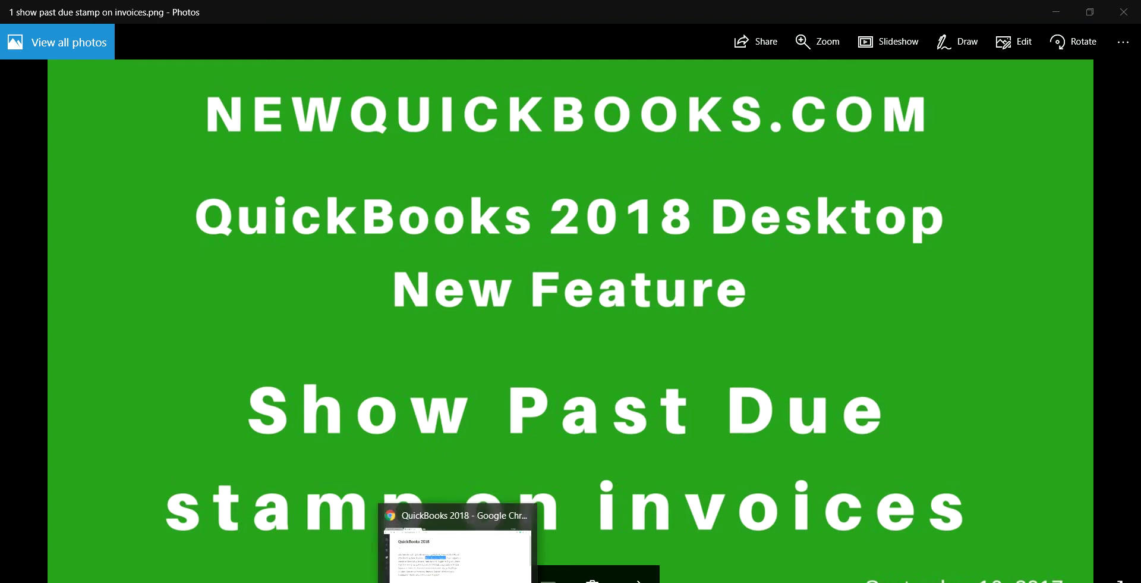
# Switch to Chrome and examine the QuickBooks 2018 Desktop new features list on newquickbooks.com, including the Show Past Due stamp entry
pyautogui.click(458, 580)
pyautogui.scroll(8, 543, 295)
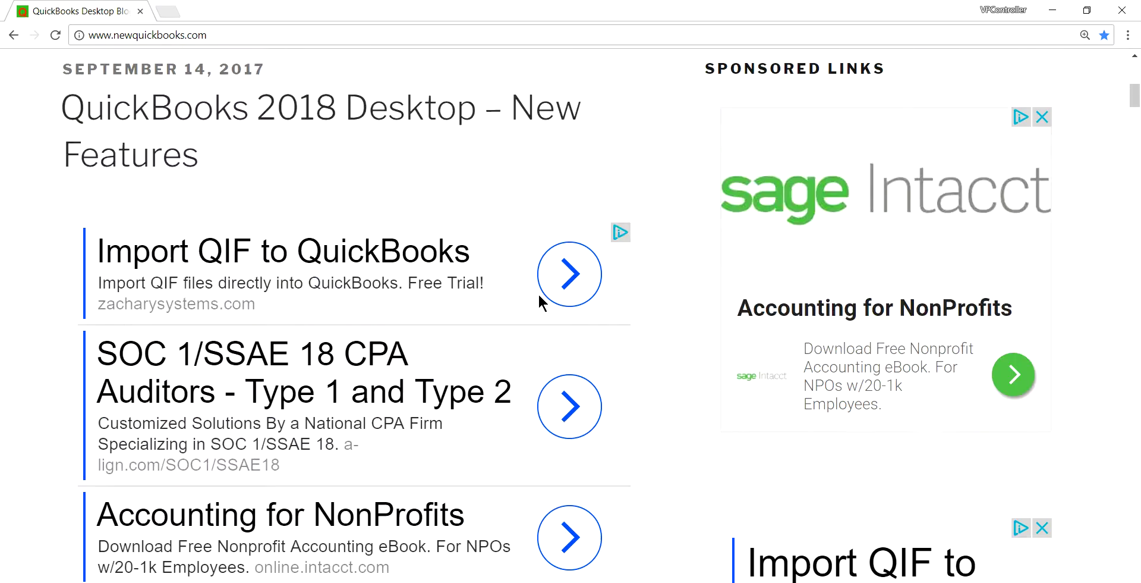
pyautogui.scroll(5, 538, 300)
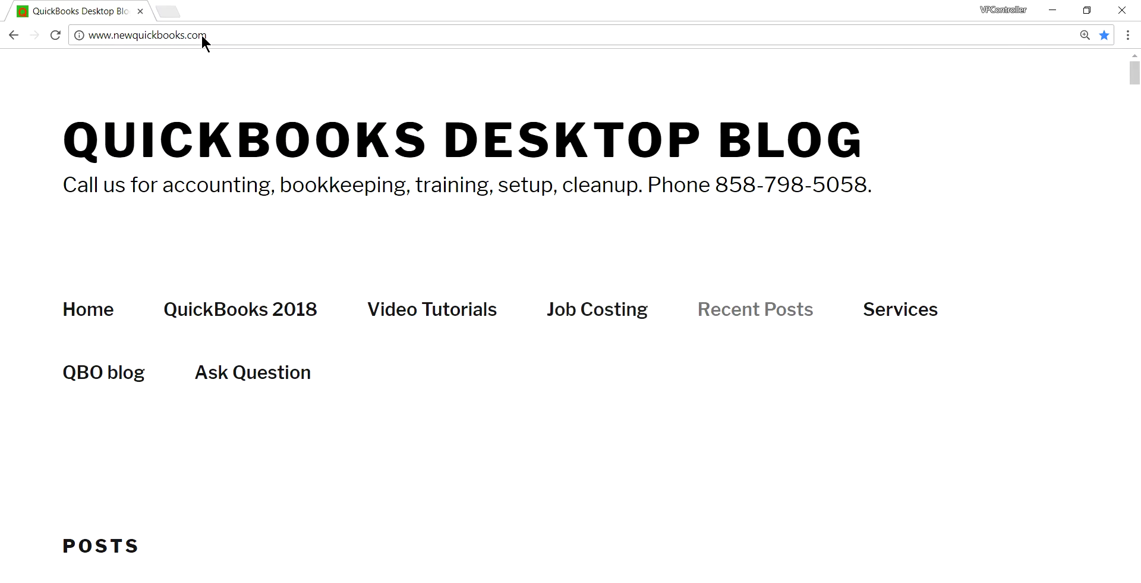
pyautogui.scroll(-3, 427, 241)
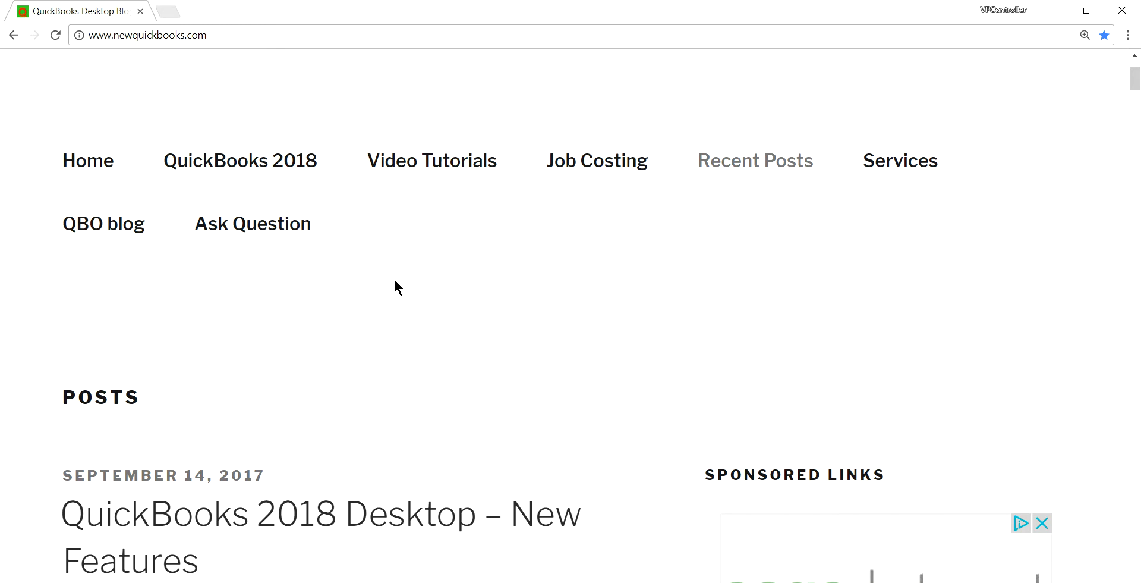
pyautogui.scroll(-15, 382, 275)
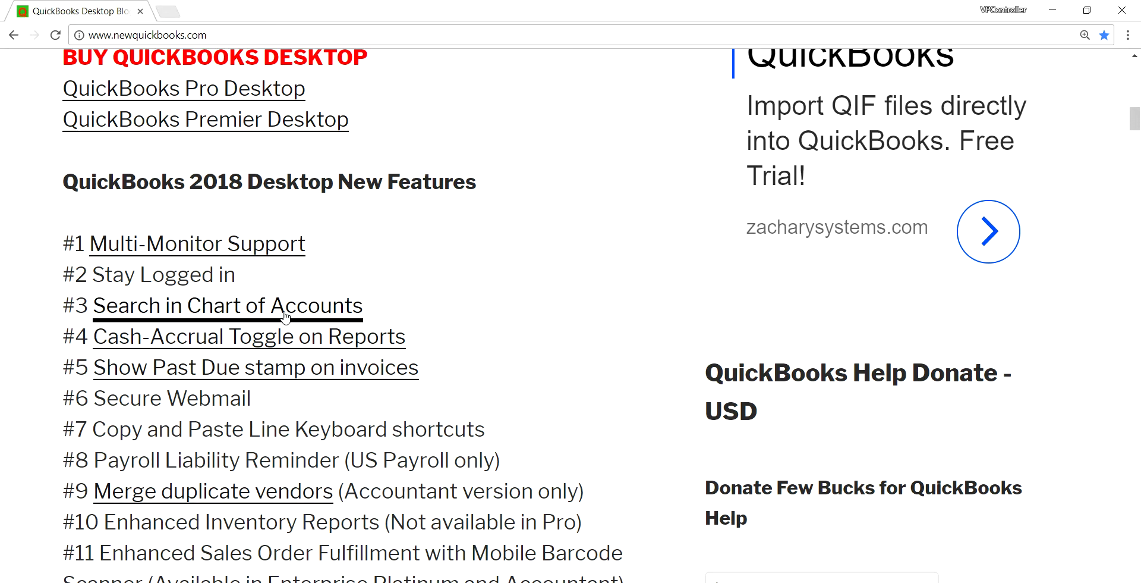
pyautogui.scroll(-1, 283, 318)
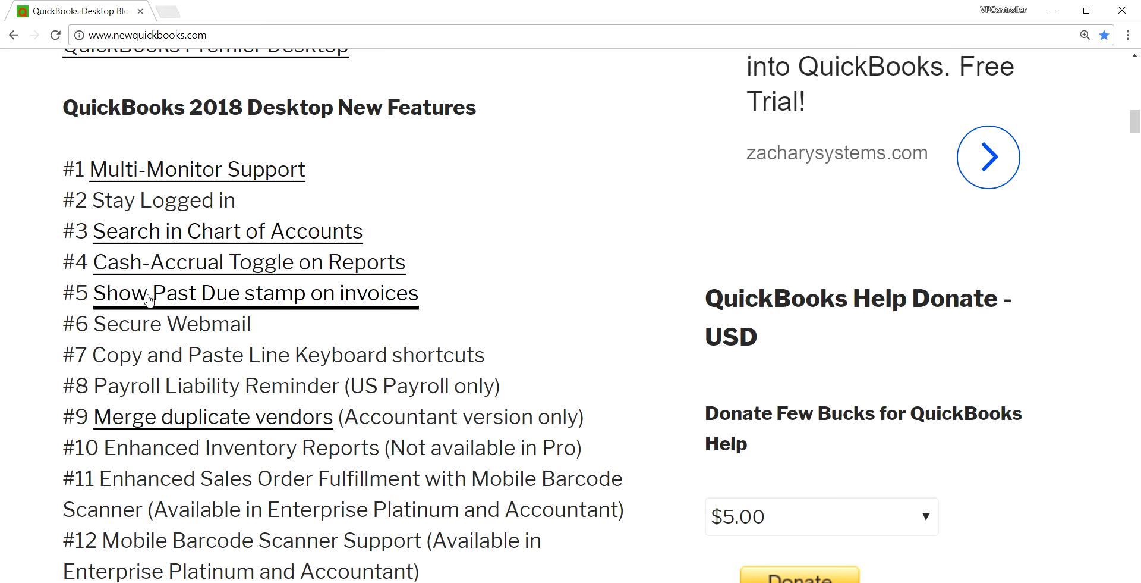
pyautogui.scroll(10, 572, 294)
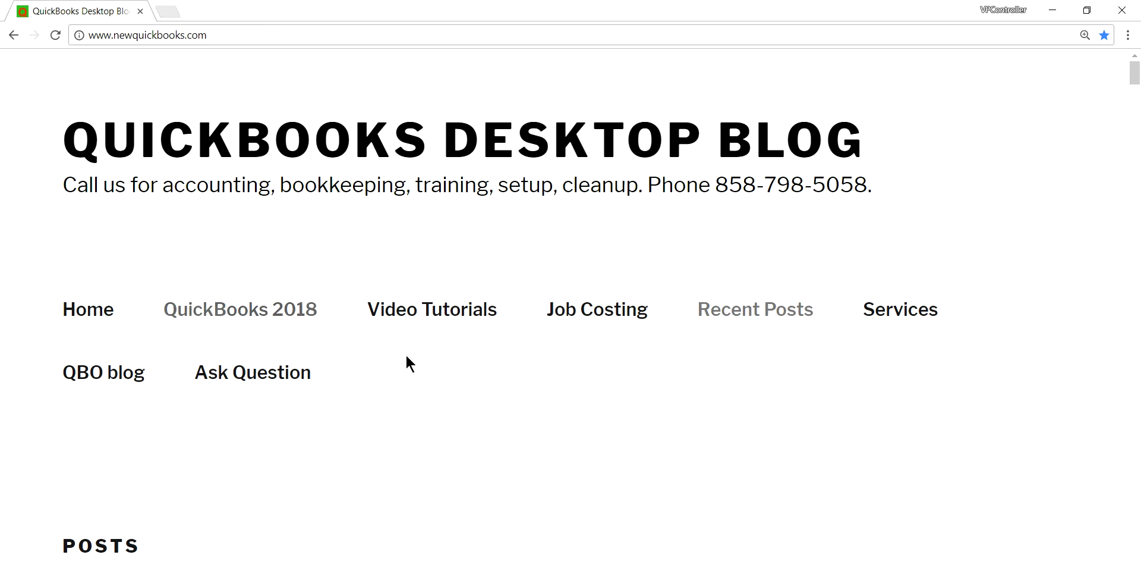
pyautogui.scroll(-7, 398, 356)
pyautogui.scroll(-9, 400, 358)
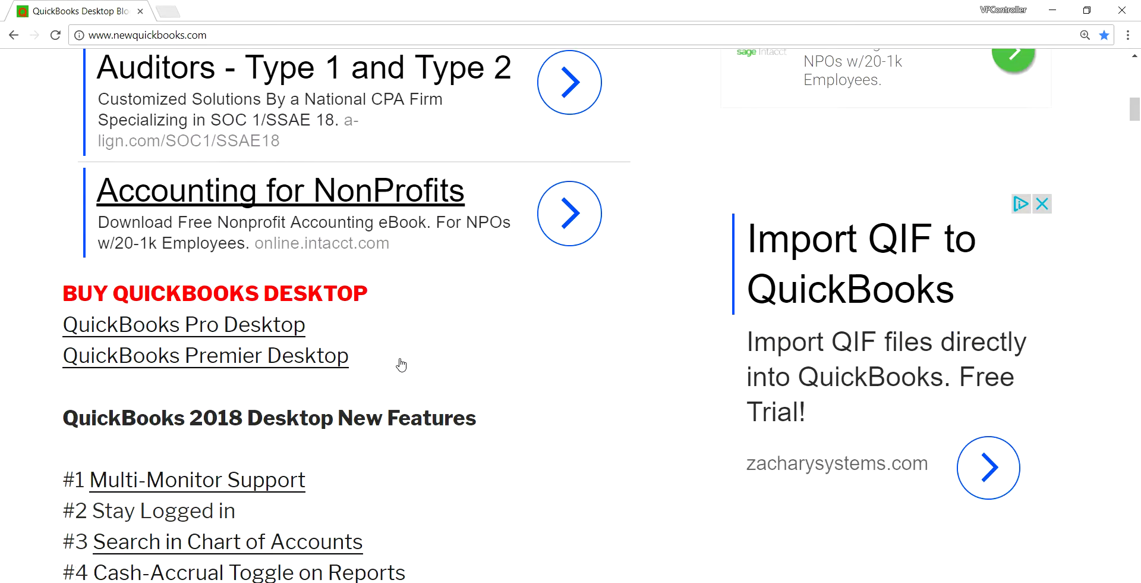
pyautogui.scroll(4, 444, 330)
pyautogui.scroll(1, 445, 333)
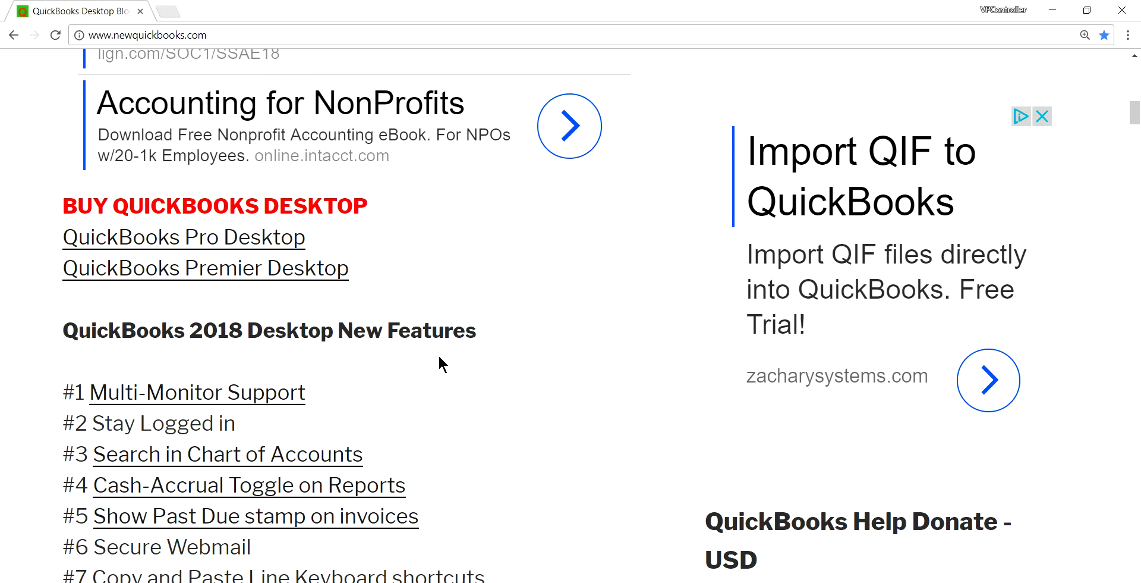
pyautogui.scroll(-4, 440, 359)
pyautogui.scroll(6, 458, 357)
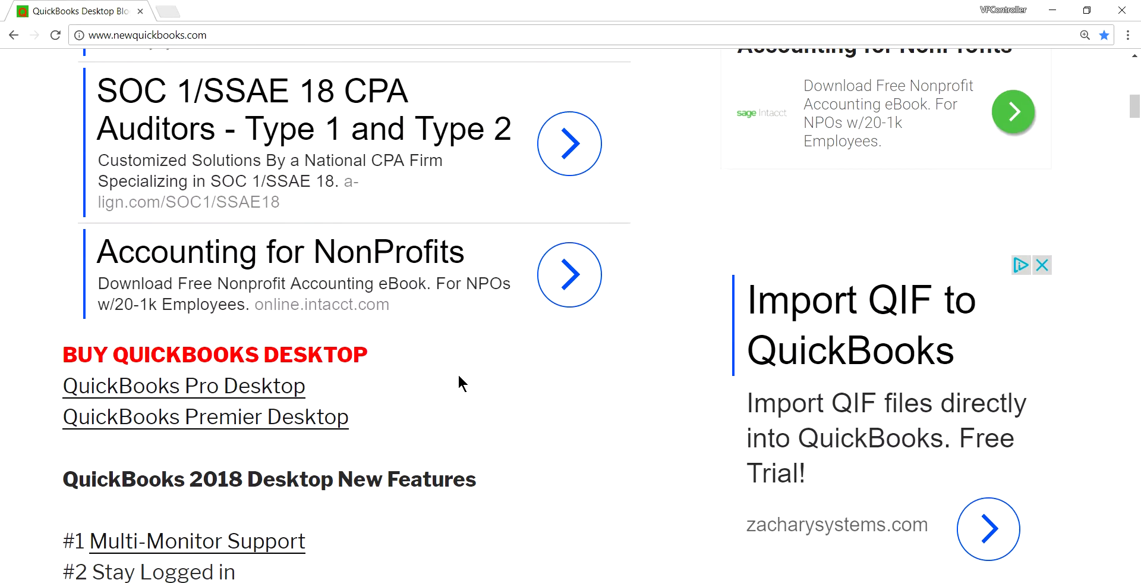
pyautogui.scroll(-1, 459, 375)
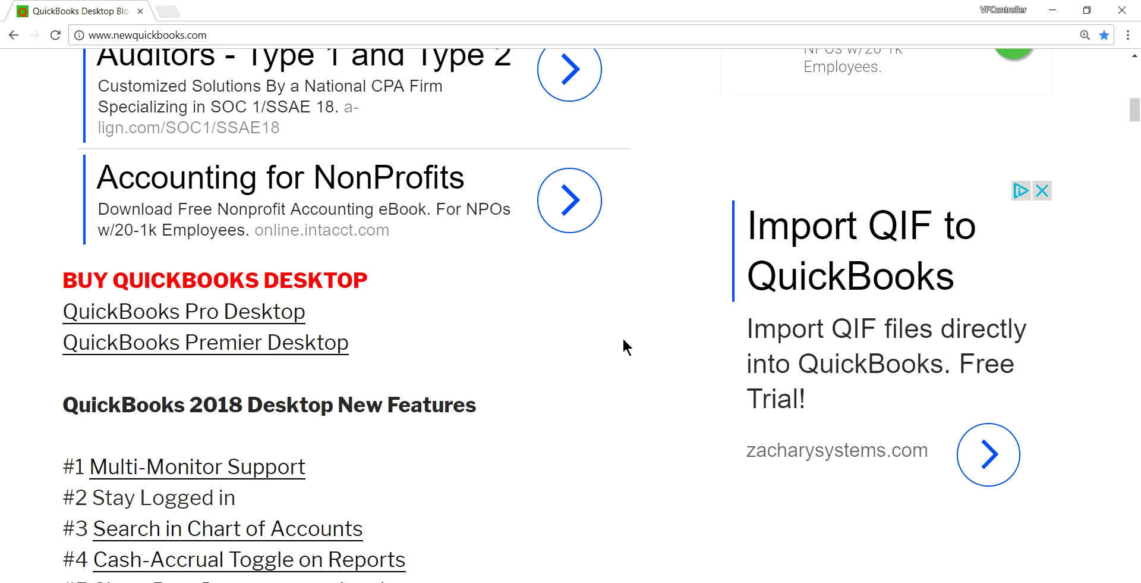
# Open the newqbo.com blog in a new browser tab
pyautogui.scroll(6, 648, 343)
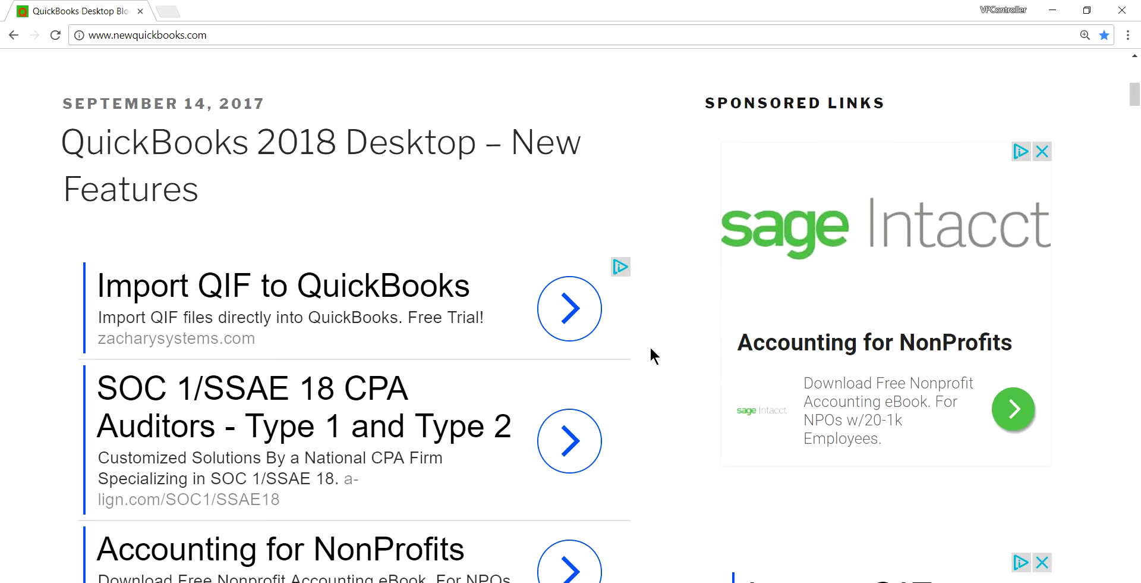
pyautogui.scroll(8, 651, 345)
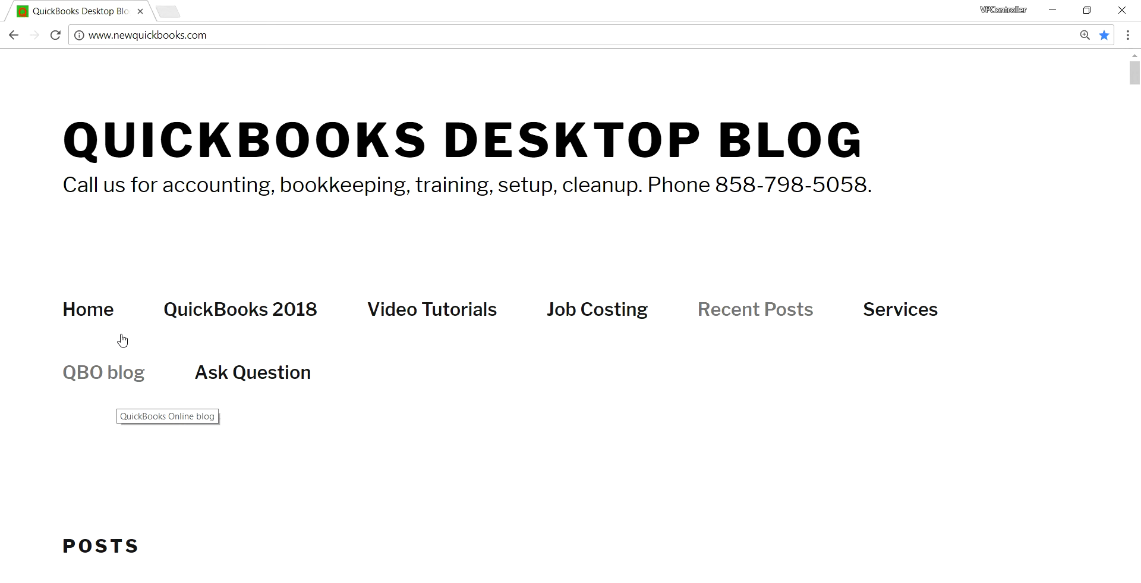
pyautogui.click(166, 12)
pyautogui.click(389, 63)
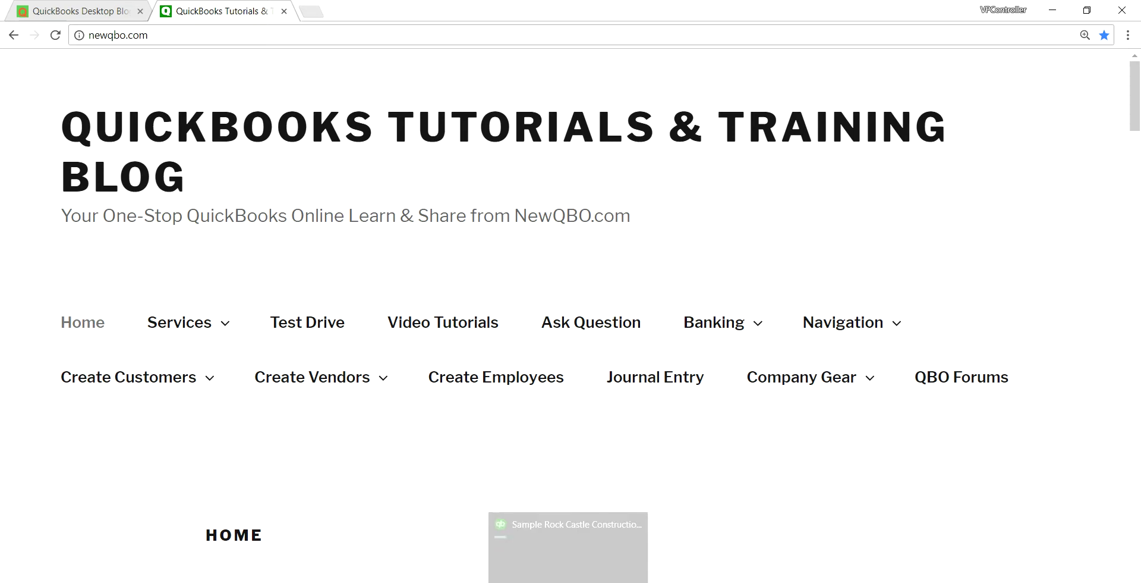
# Switch to QuickBooks Desktop 2018 and compare invoice 1100 with the same invoice in QuickBooks Desktop 2017, ending in the 2018 version
pyautogui.click(569, 549)
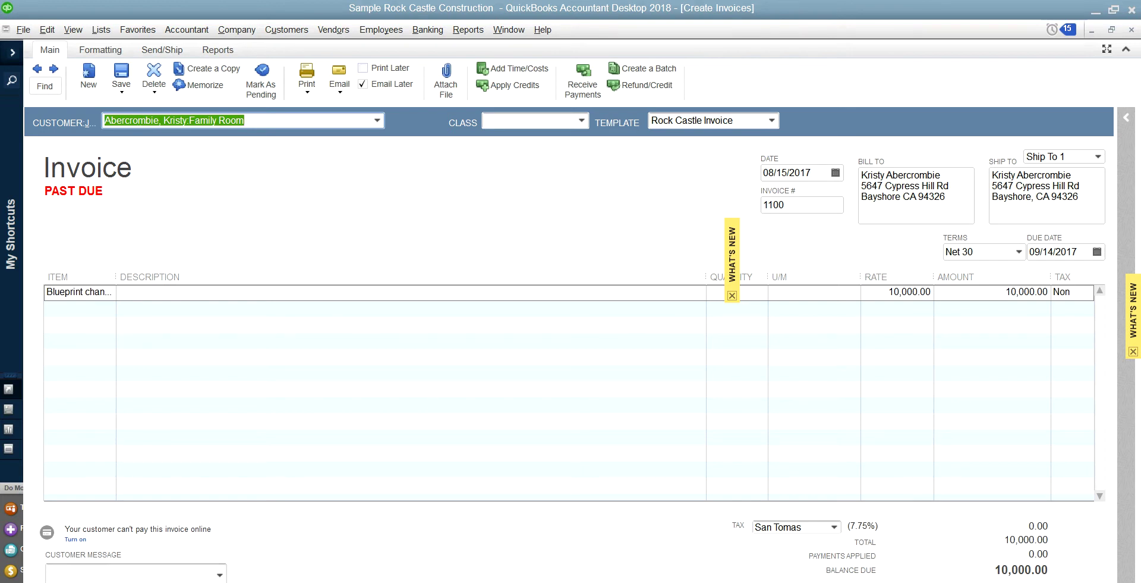
pyautogui.moveTo(605, 582)
pyautogui.click(605, 535)
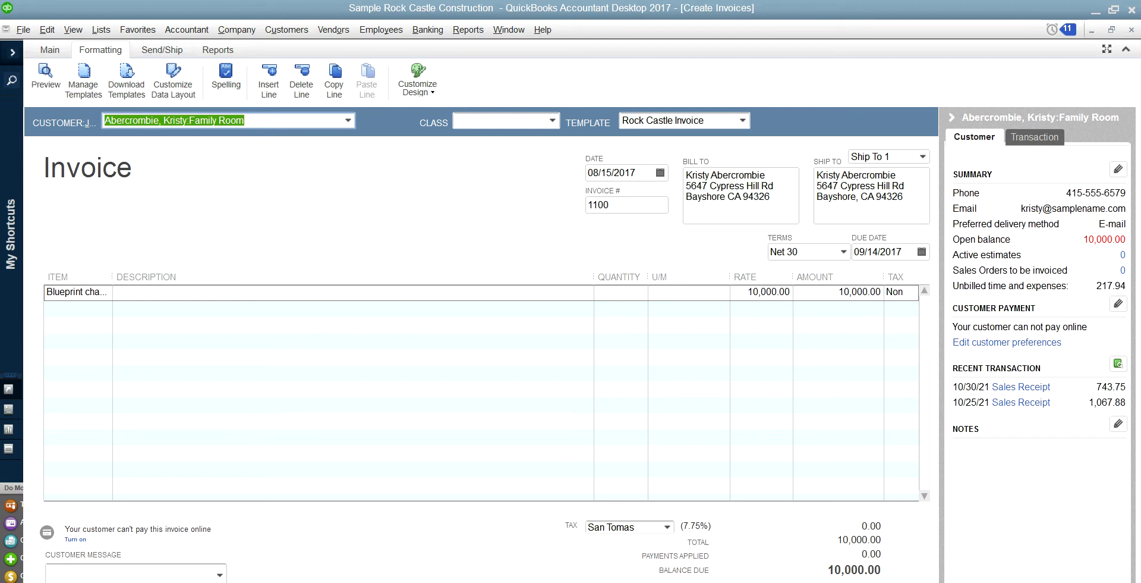
pyautogui.click(594, 541)
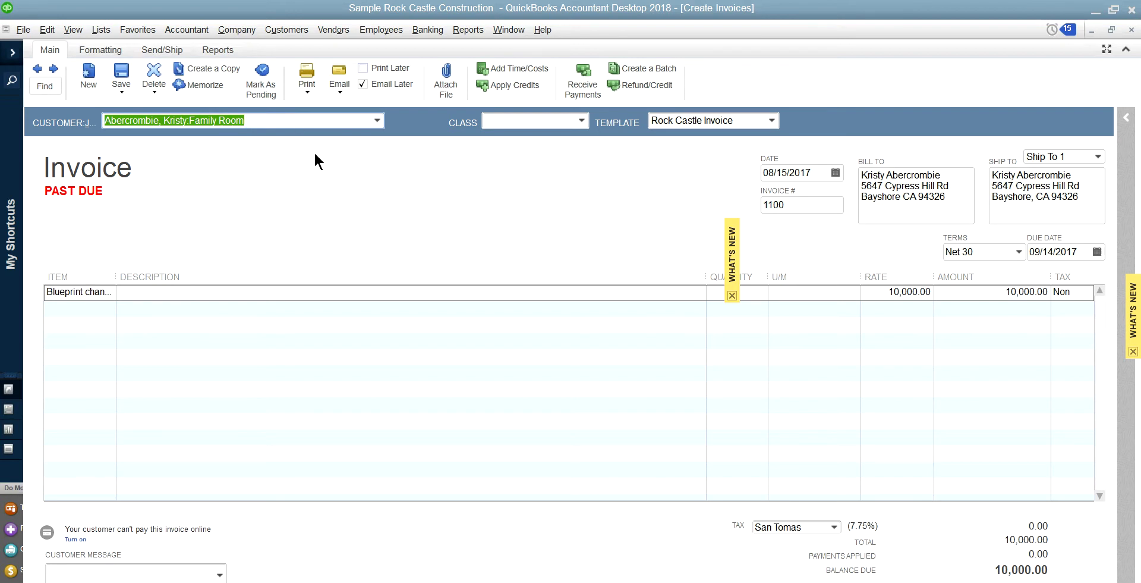
# Preview the printed copy of invoice 1100 to check for a past due stamp, and close the preview
pyautogui.click(308, 92)
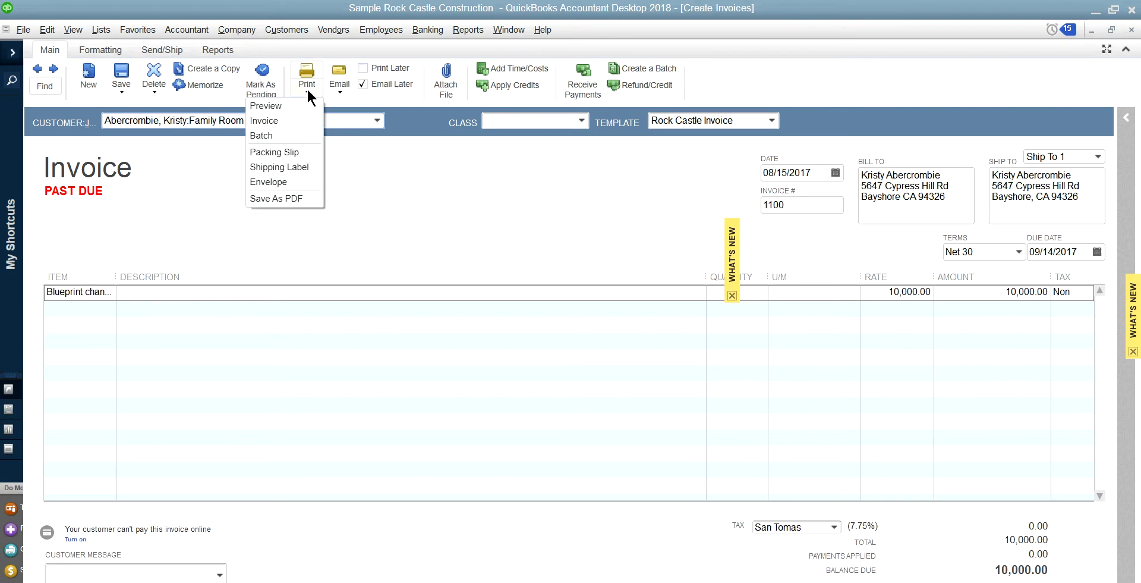
pyautogui.click(276, 106)
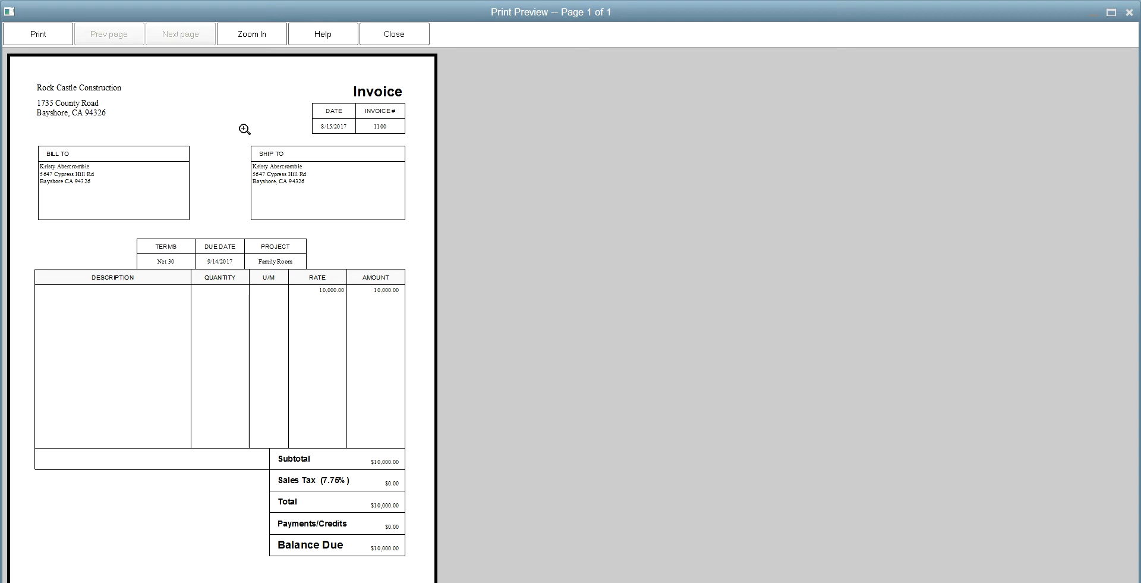
pyautogui.click(395, 34)
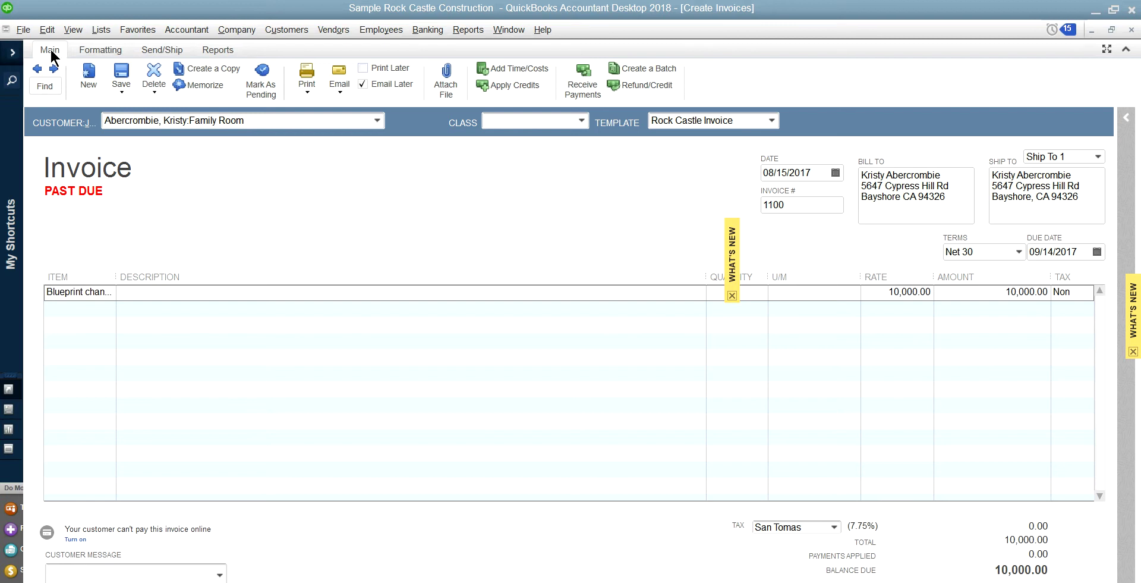
# Enable Print Past Due Stamp in the Rock Castle Invoice template's basic customization and accept the template changes
pyautogui.click(103, 51)
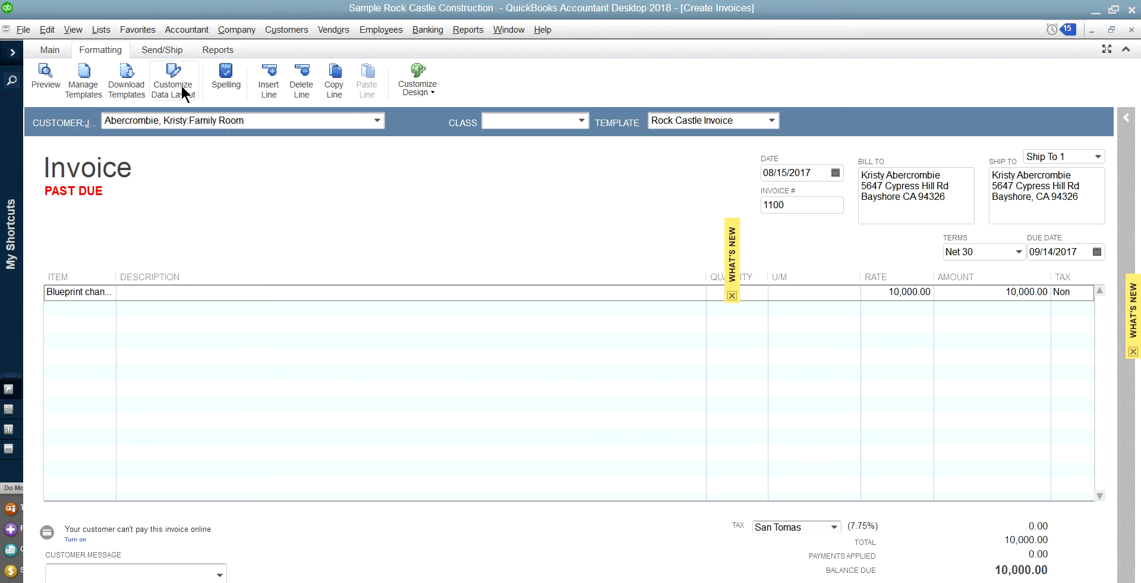
pyautogui.click(54, 53)
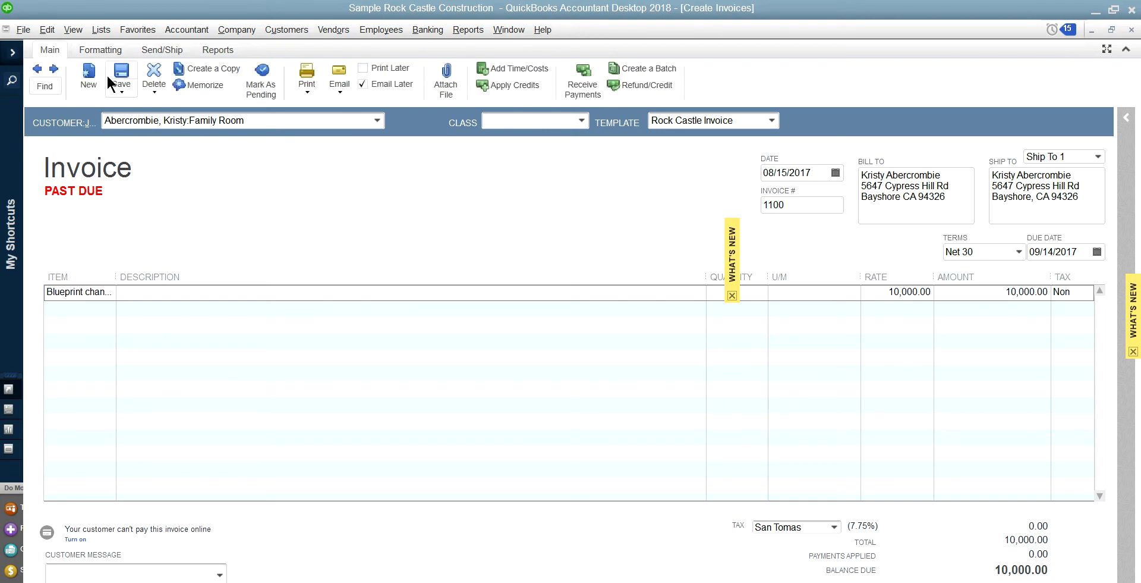
pyautogui.click(88, 46)
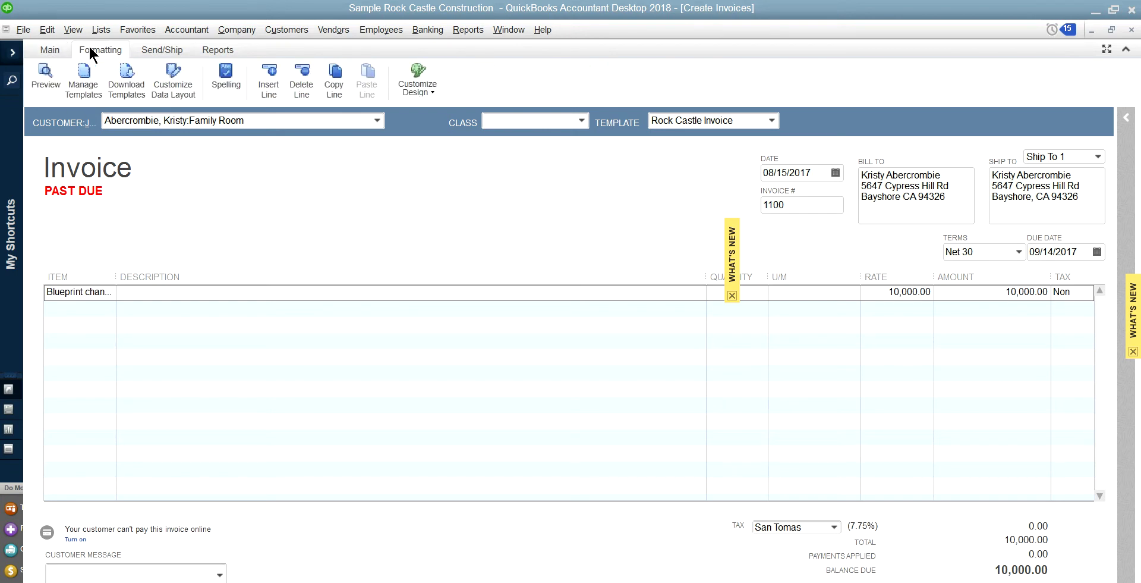
pyautogui.click(171, 84)
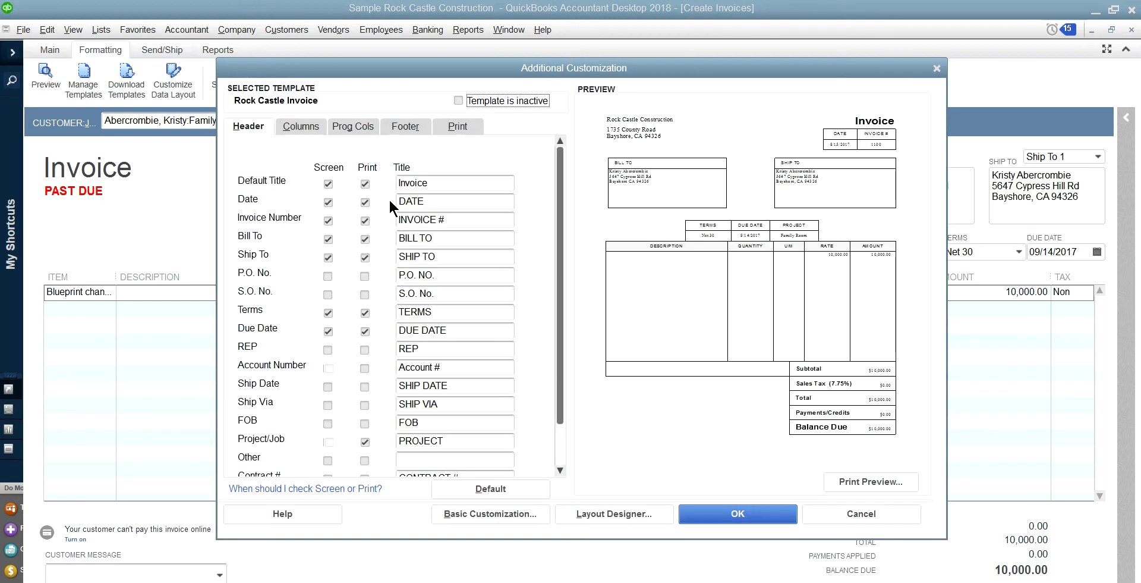
pyautogui.click(472, 512)
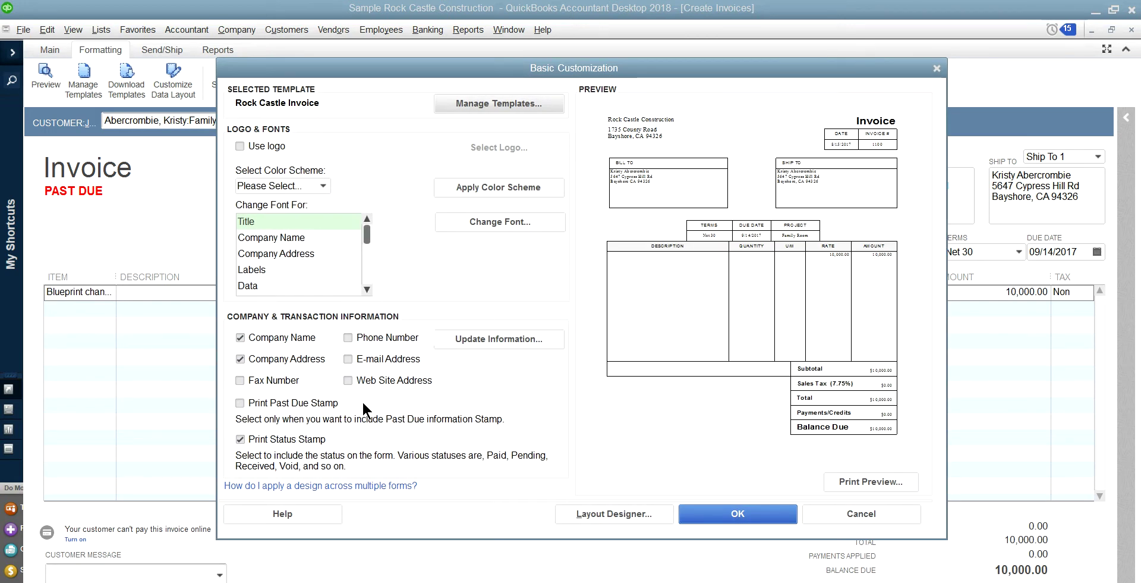
pyautogui.click(240, 405)
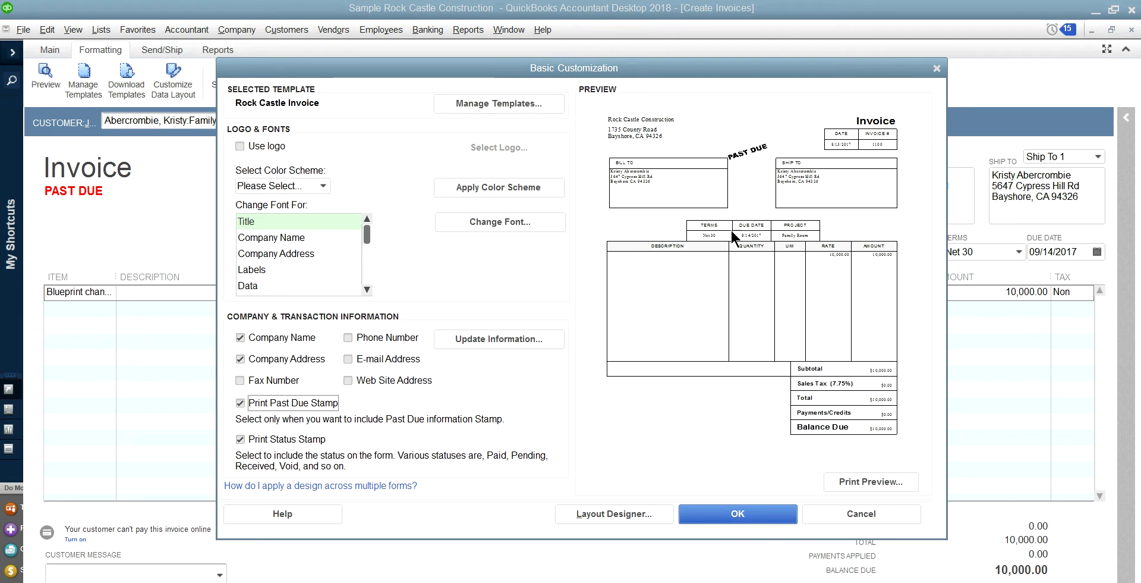
pyautogui.click(710, 515)
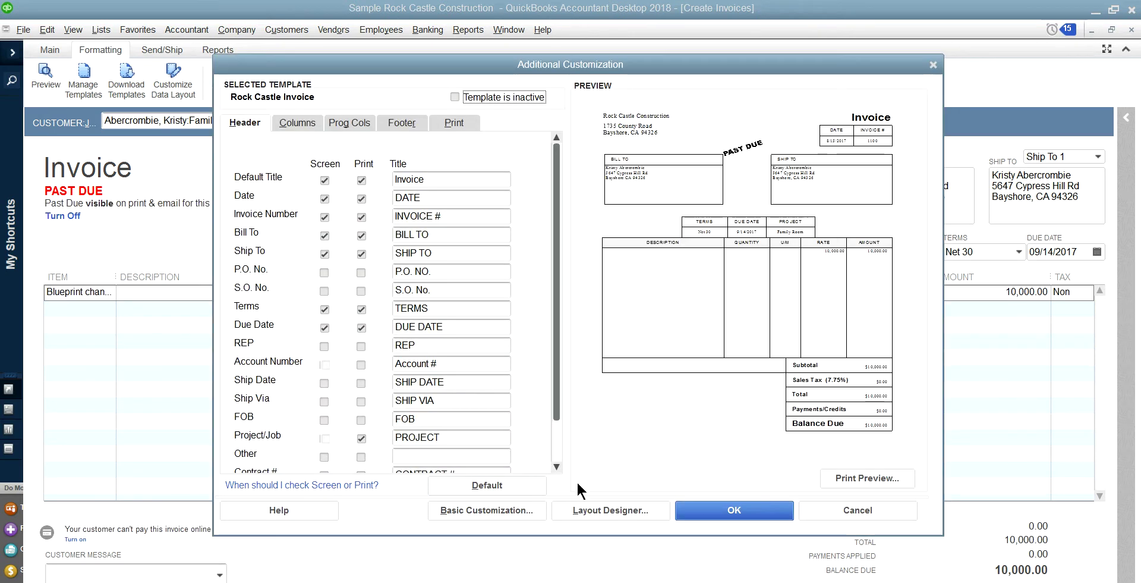
pyautogui.click(717, 511)
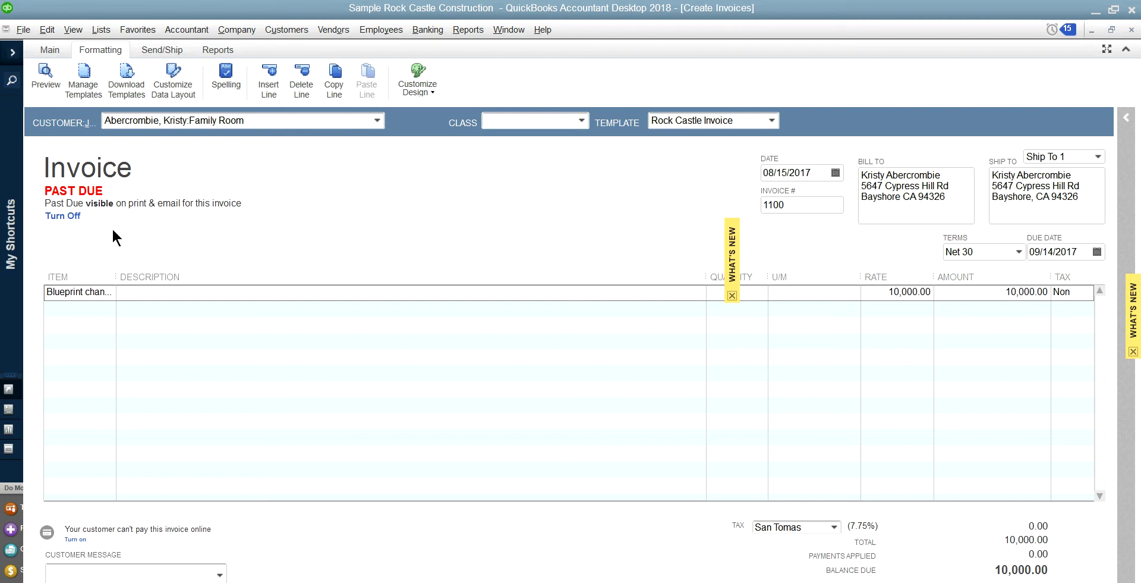
# Turn off the past due stamp for this invoice's print and email copies, and check the result in the print preview
pyautogui.click(76, 217)
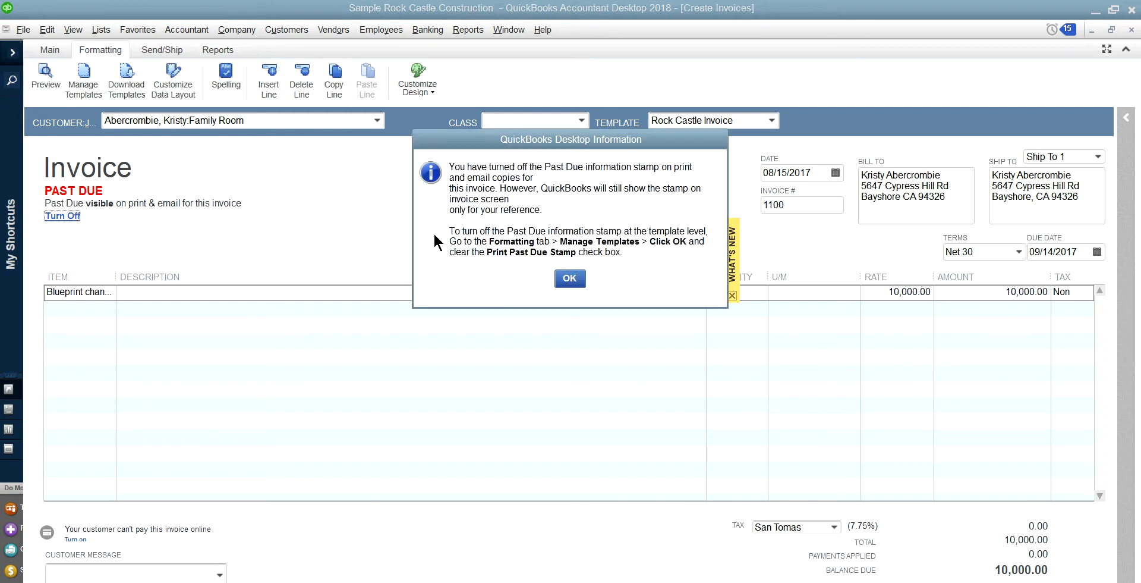
pyautogui.click(573, 280)
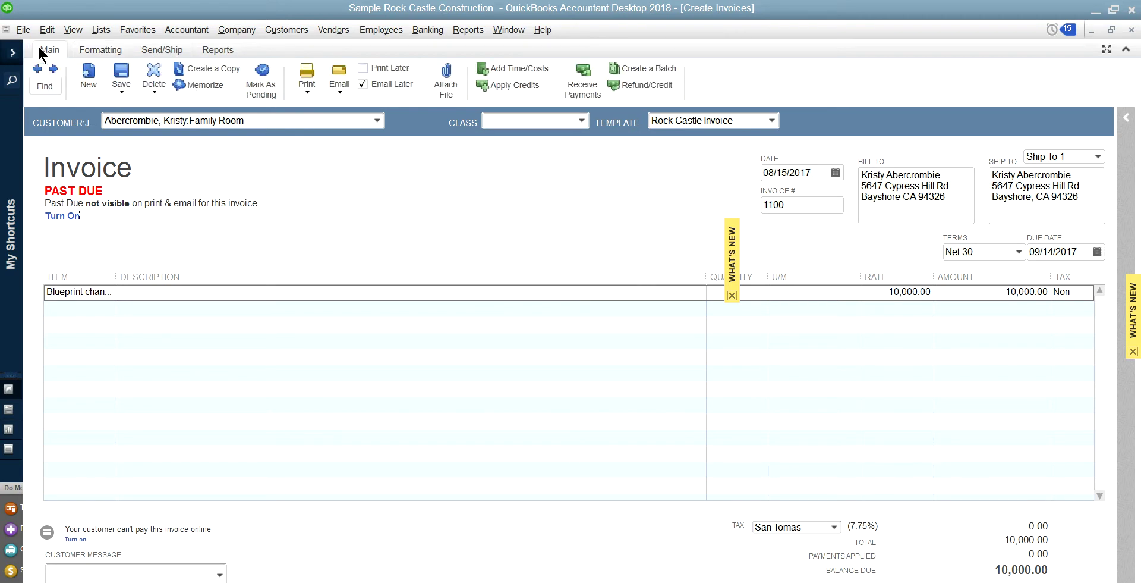
pyautogui.click(307, 89)
pyautogui.click(265, 105)
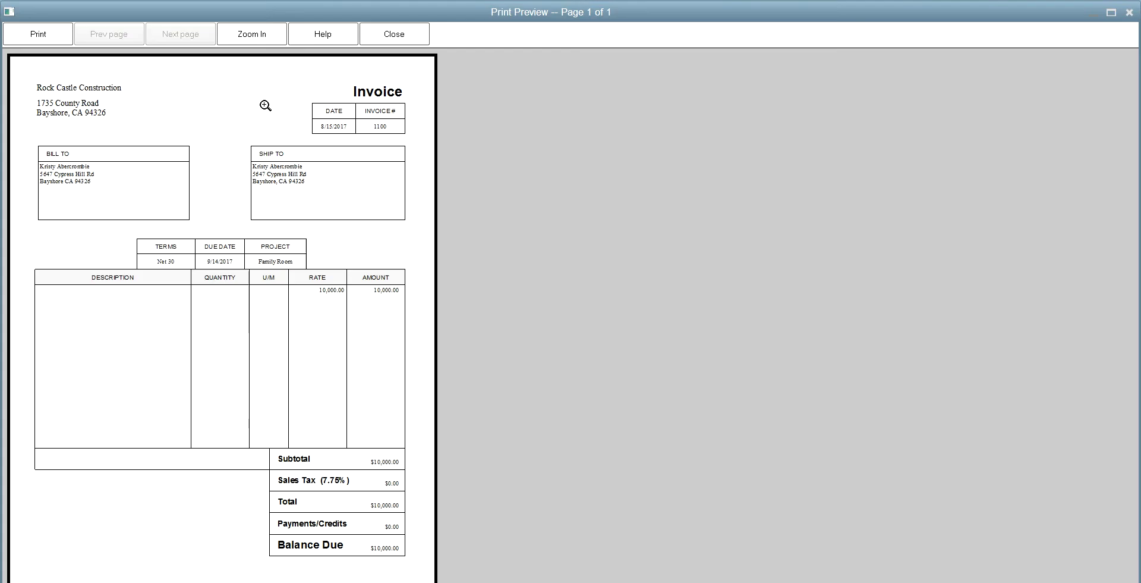
pyautogui.click(394, 36)
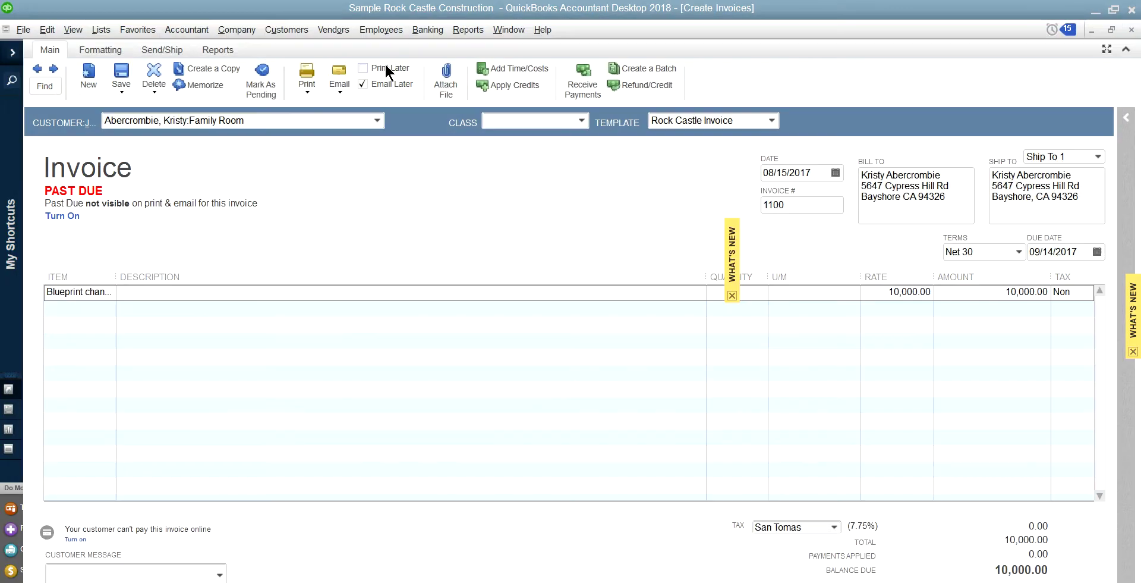
# Turn the past due stamp back on for this invoice's print and email copies, and review the print preview
pyautogui.click(62, 215)
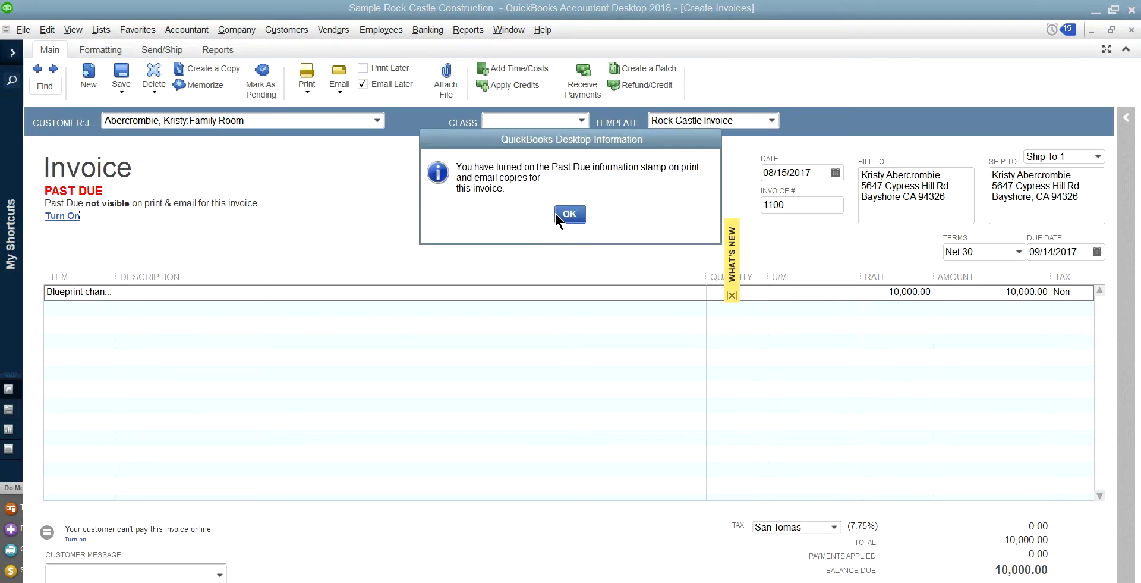
pyautogui.click(568, 216)
pyautogui.click(305, 94)
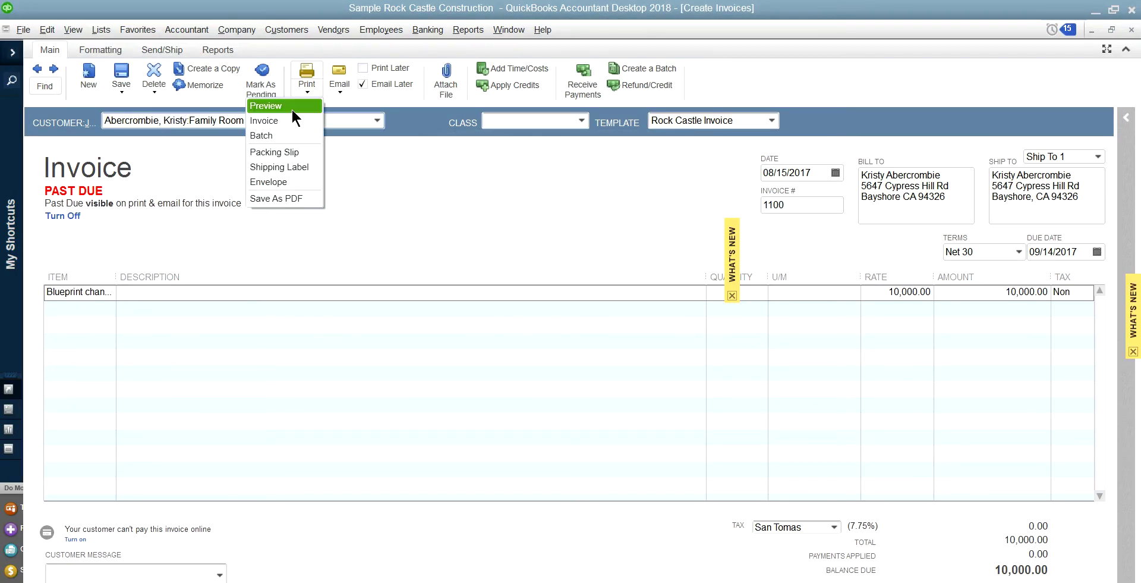
pyautogui.click(291, 108)
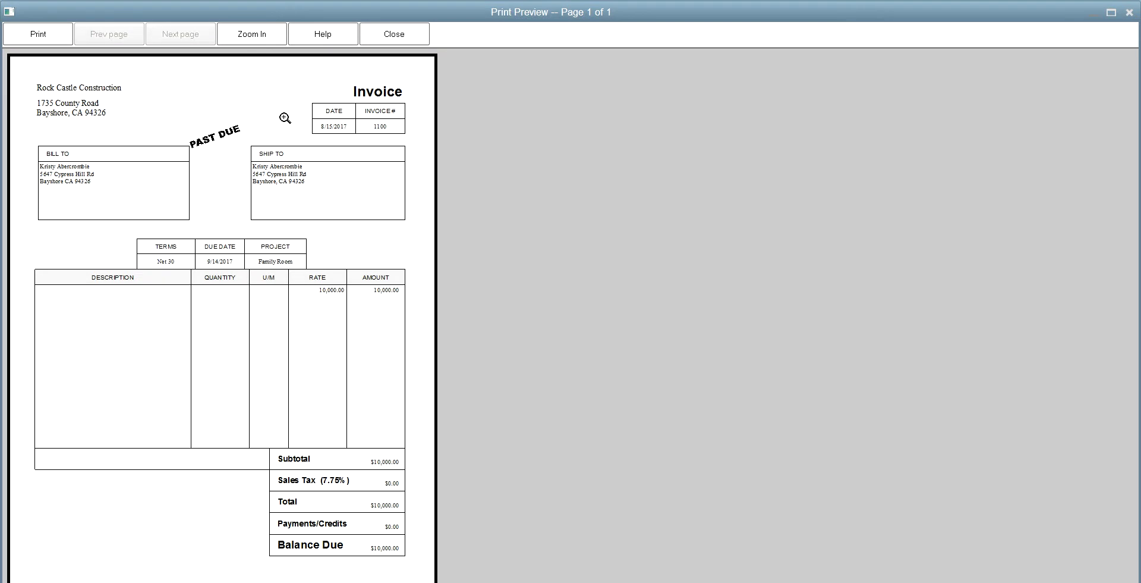
pyautogui.click(403, 34)
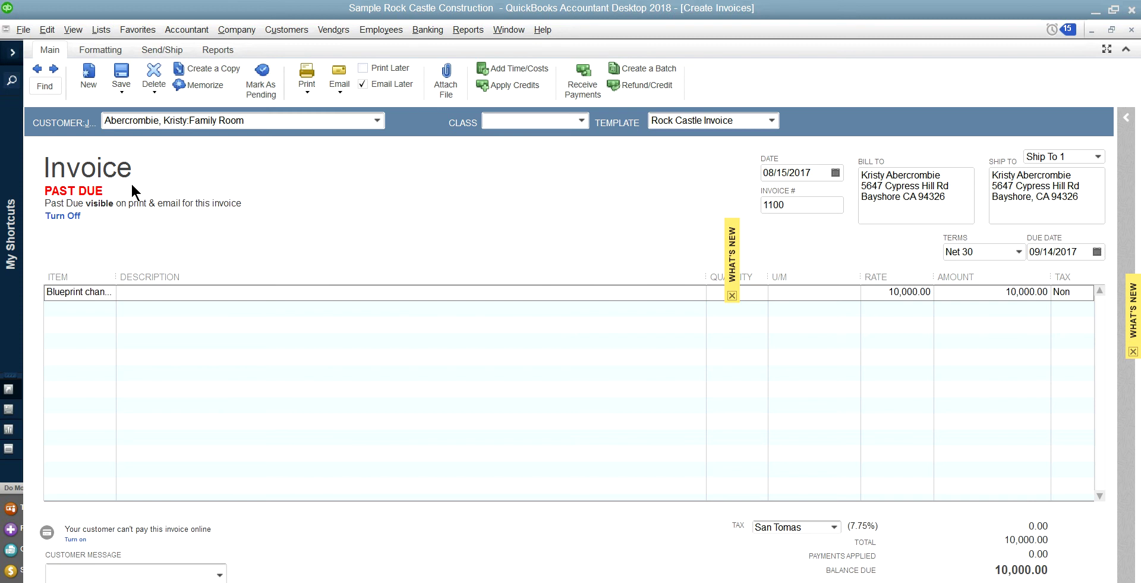
# Turn off the past due stamp for this invoice's print and email copies, check the print preview, and close it
pyautogui.click(62, 217)
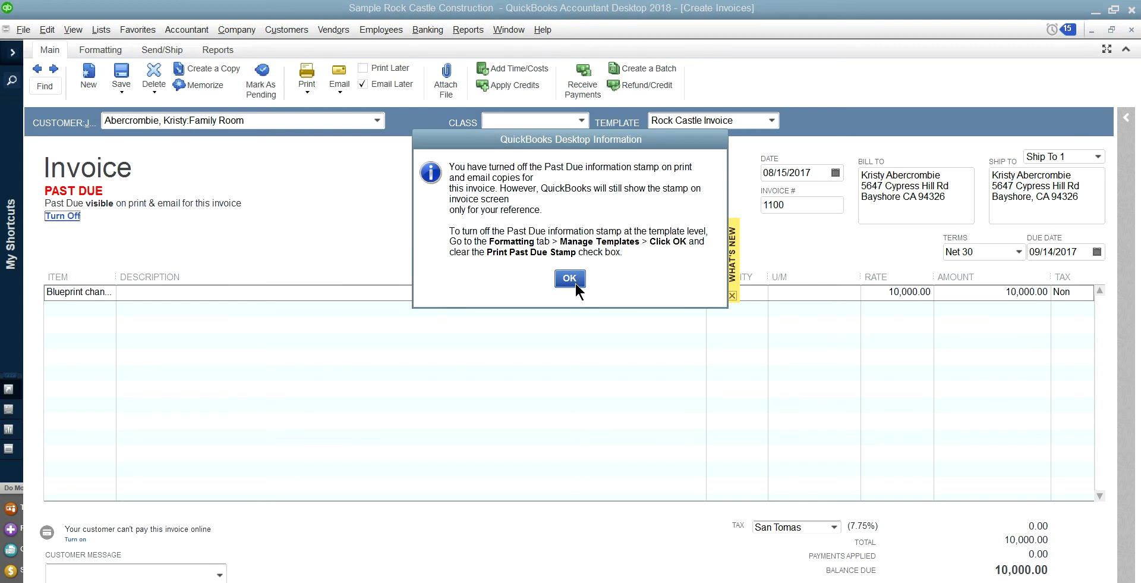
pyautogui.click(569, 278)
pyautogui.click(306, 88)
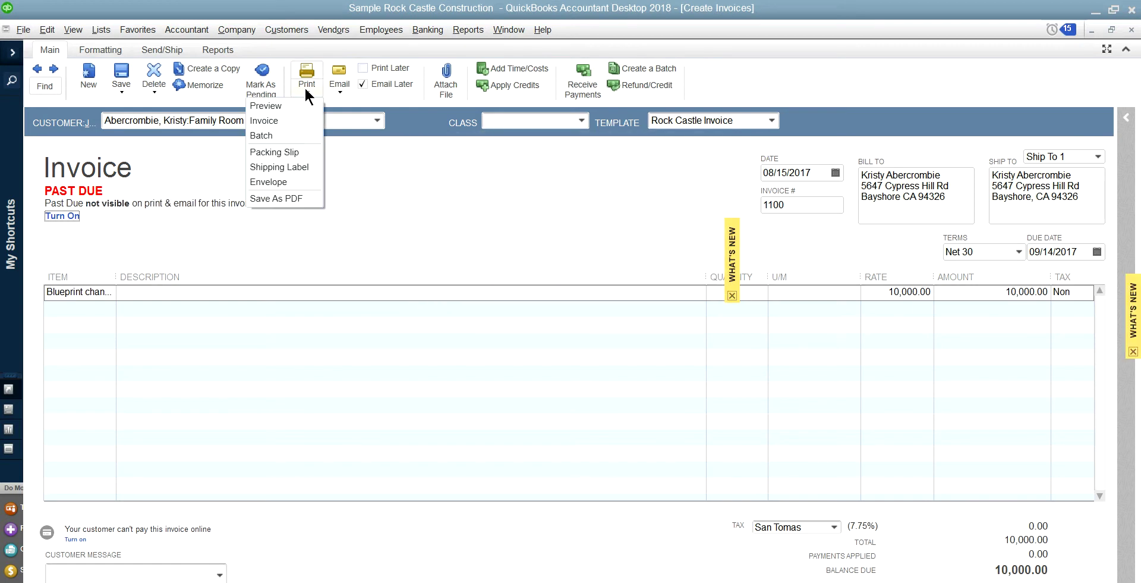
pyautogui.click(284, 105)
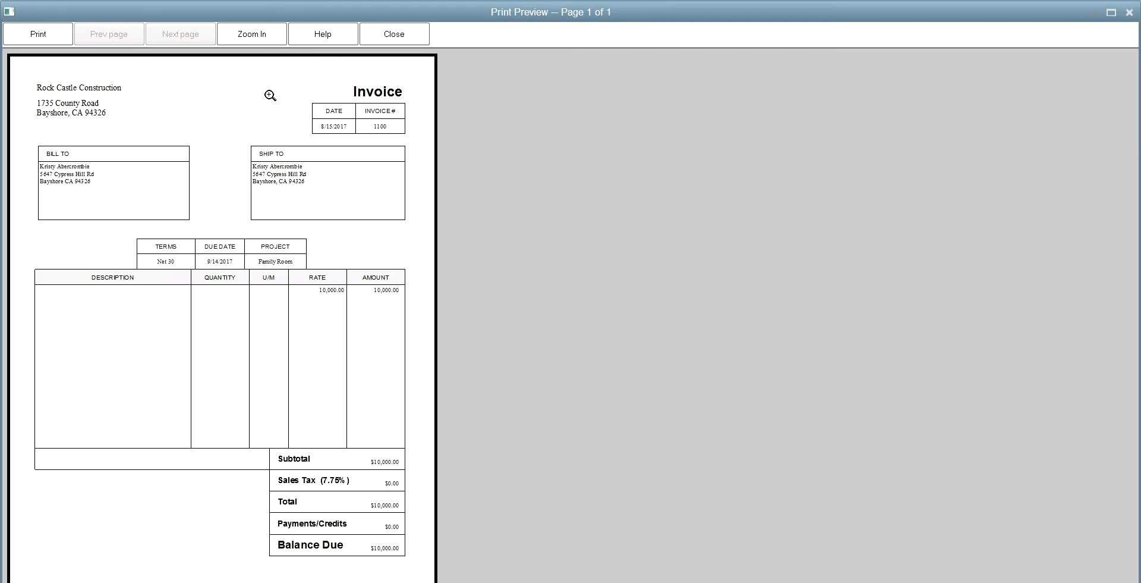
pyautogui.click(395, 37)
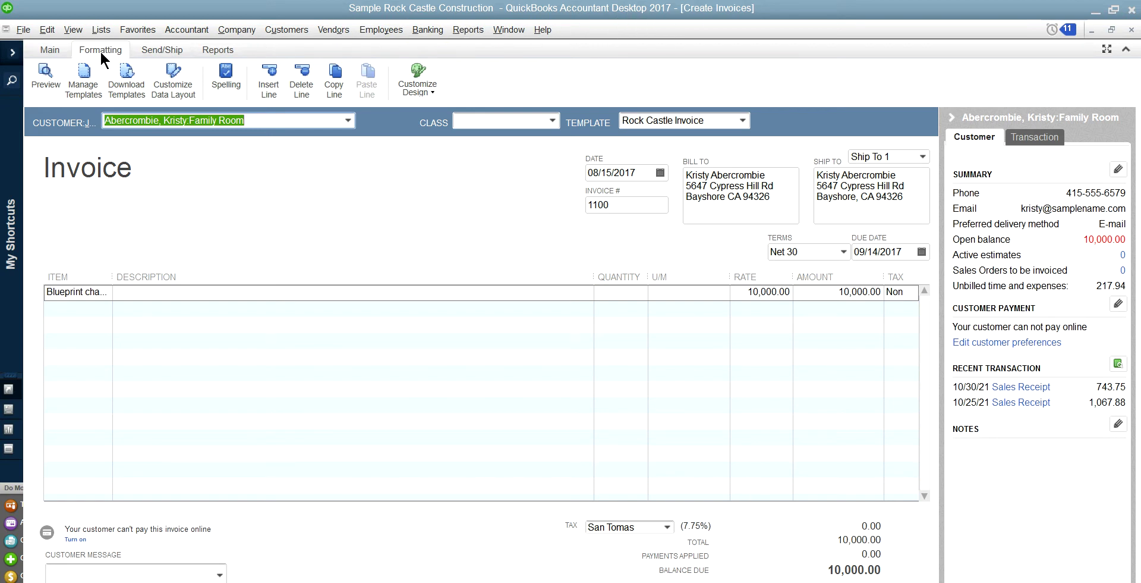
# In QuickBooks 2017, inspect the Rock Castle Invoice template's customization options and cancel without changing anything
pyautogui.click(172, 80)
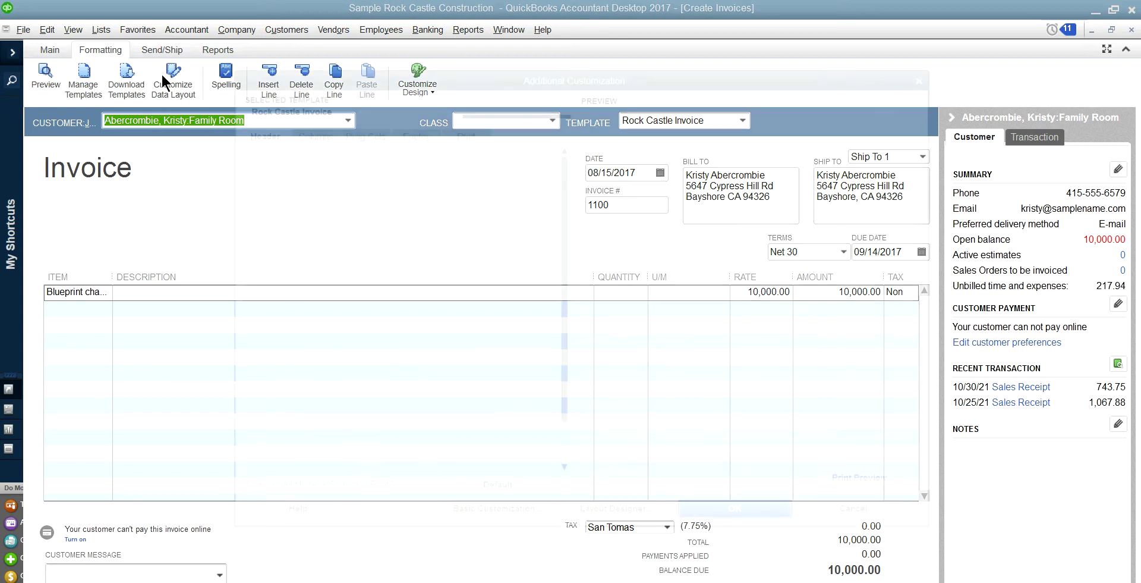
pyautogui.click(518, 518)
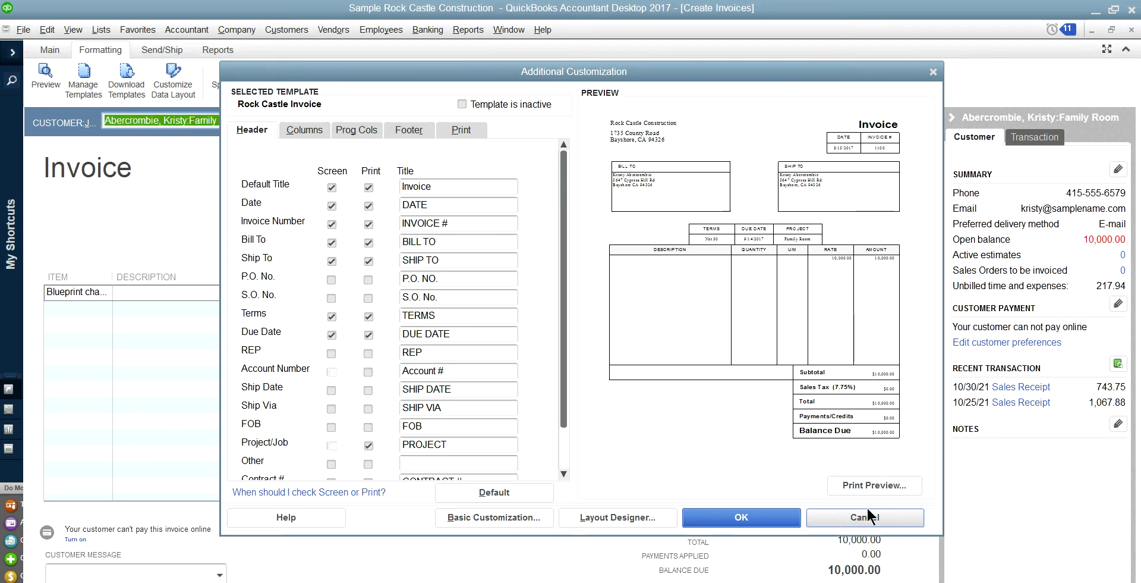
pyautogui.click(866, 512)
# Shrink the QuickBooks 2017 window over the 2018 one and open the Rock Castle Invoice template's basic customization in 2017
pyautogui.click(1114, 11)
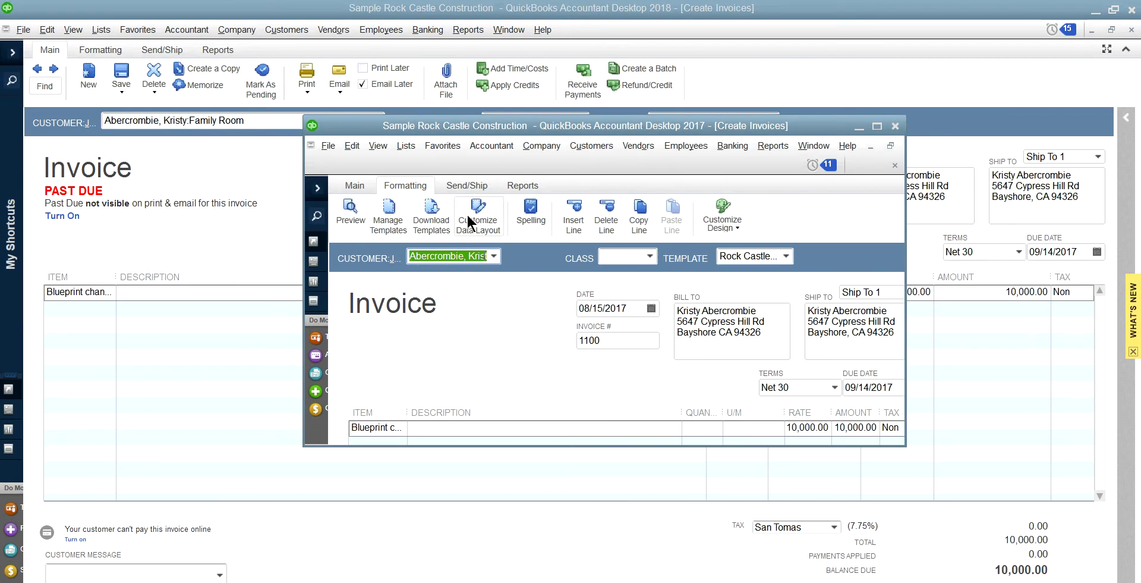
pyautogui.click(482, 229)
pyautogui.click(501, 514)
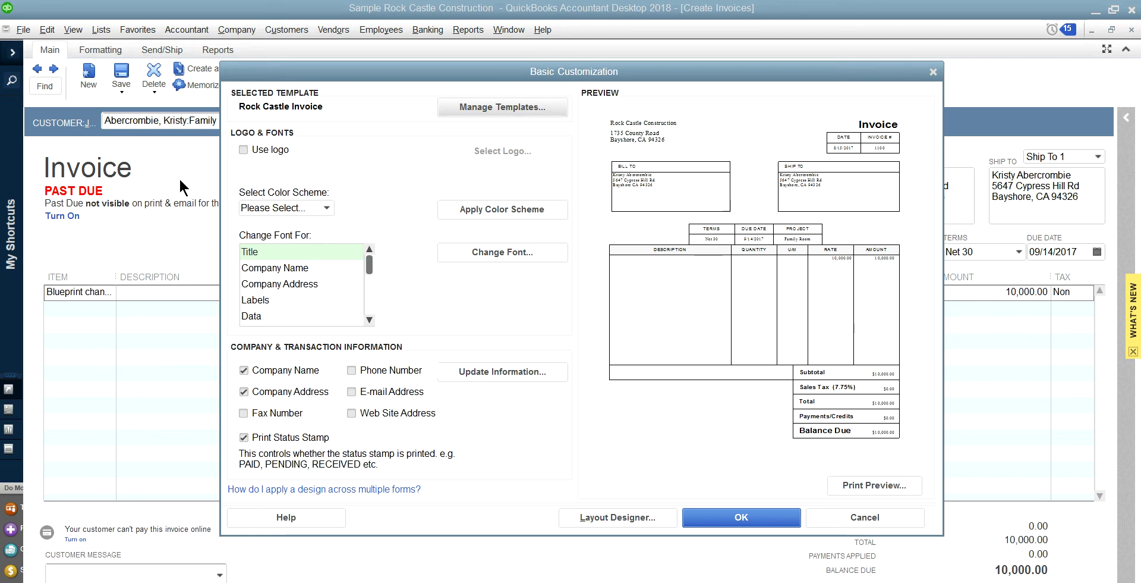
# In QuickBooks 2018, open the Rock Castle Invoice template's basic customization and offset the 2017 dialog to compare their stamp options
pyautogui.press('Escape')
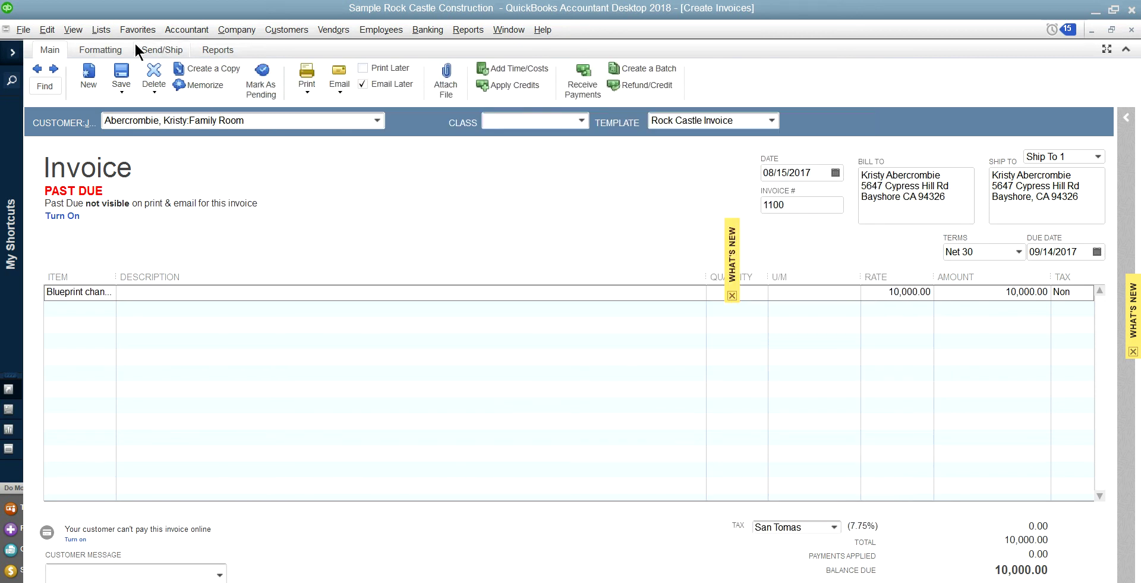
pyautogui.click(106, 46)
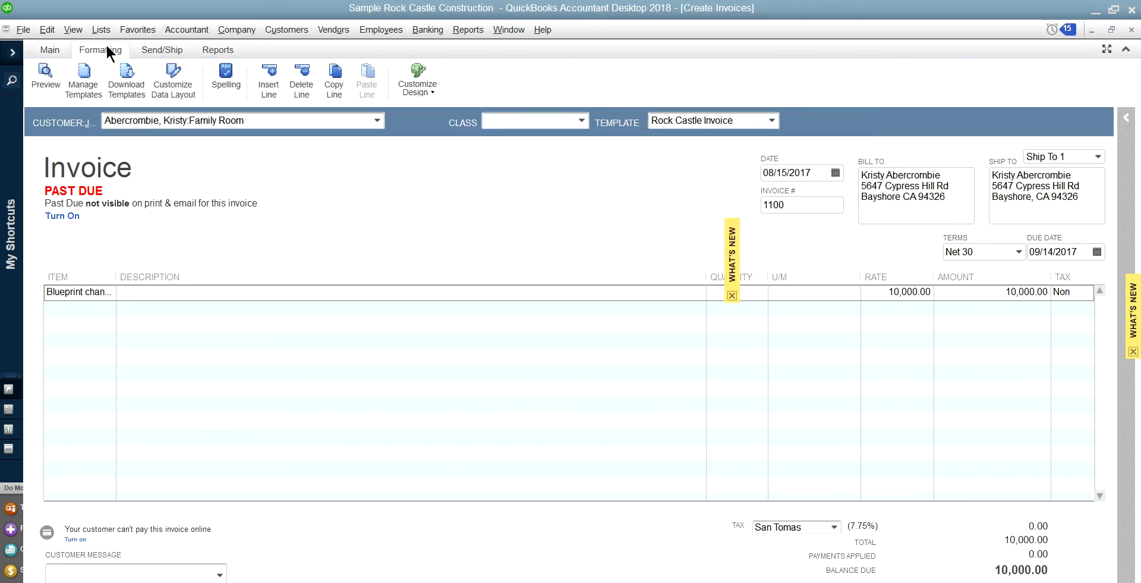
pyautogui.click(174, 92)
pyautogui.click(500, 503)
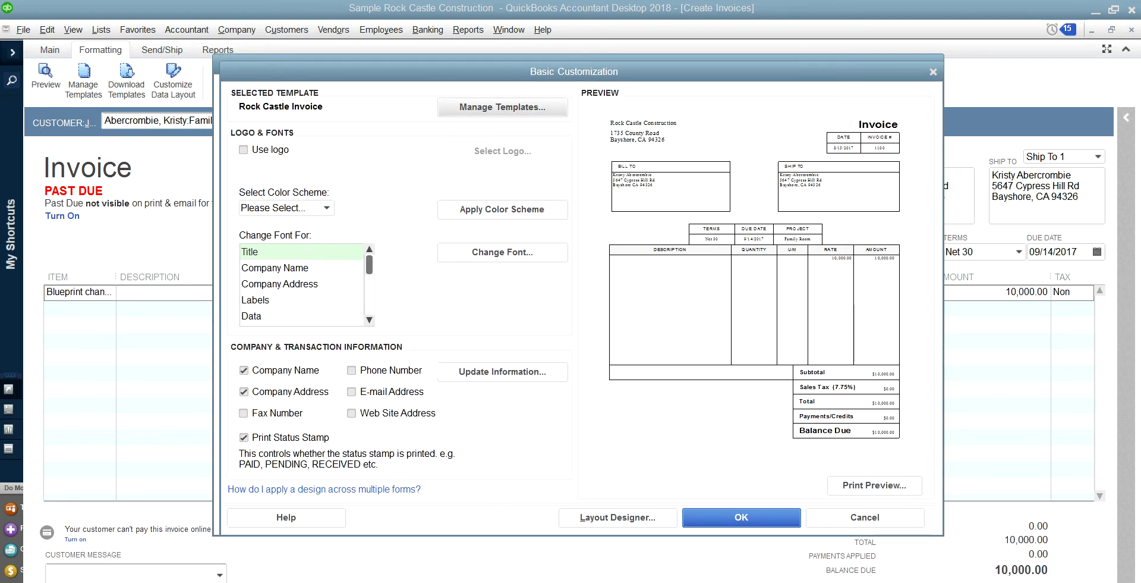
pyautogui.moveTo(544, 70); pyautogui.dragTo(633, 89)
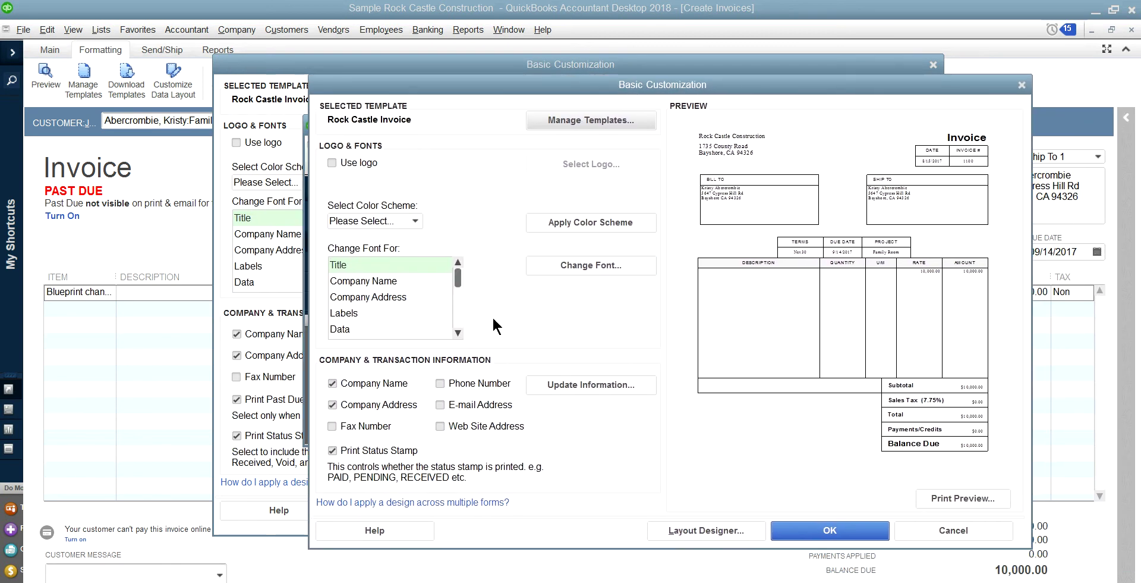